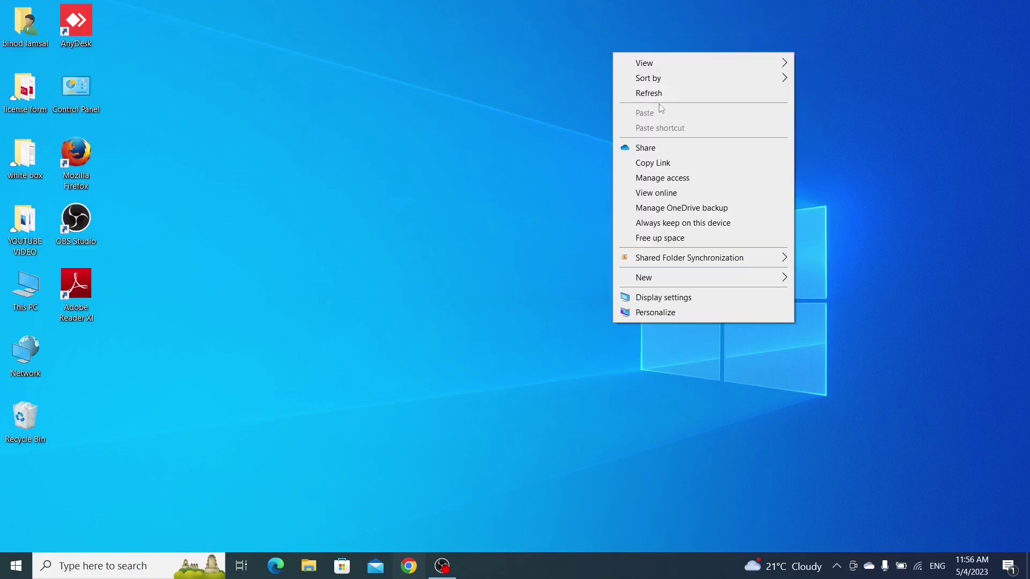
Refresh the desktop several times from its right-click menu
click(655, 96)
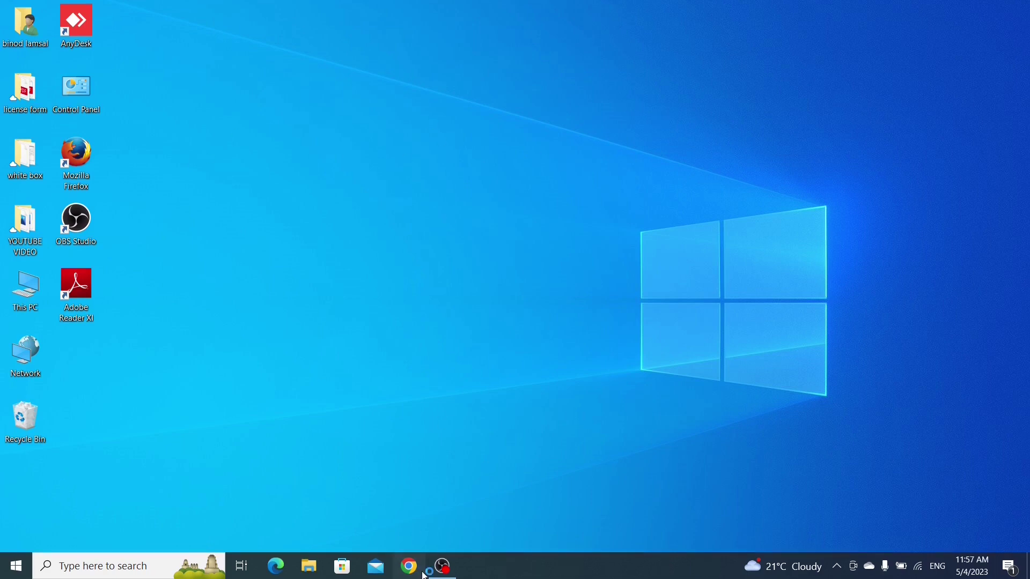
right_click(643, 3)
click(676, 42)
right_click(613, 52)
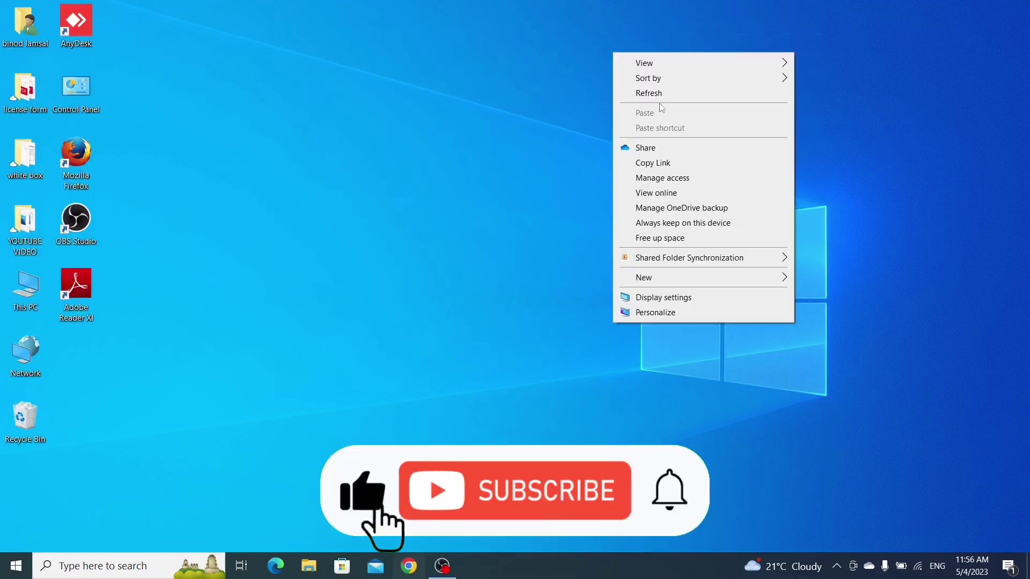
click(656, 95)
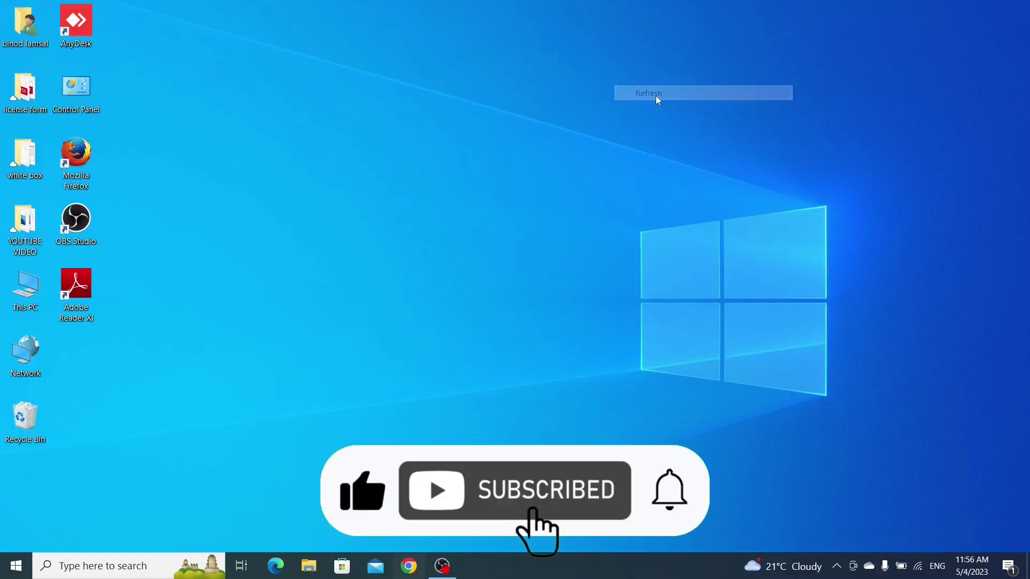
right_click(632, 5)
click(675, 42)
right_click(614, 54)
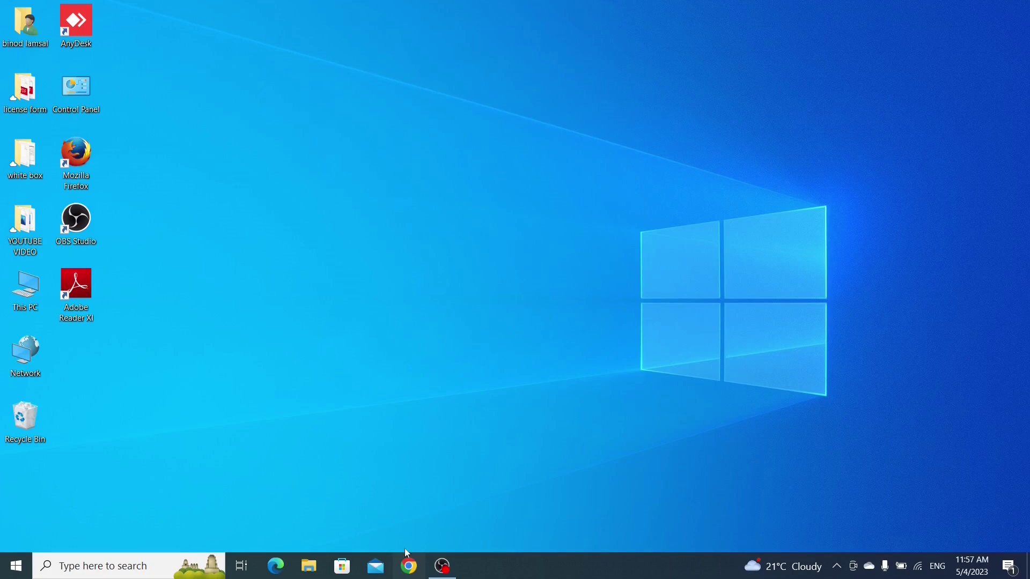
Refresh the desktop again, then load the router login page at 192.168.18.1
right_click(643, 6)
click(642, 52)
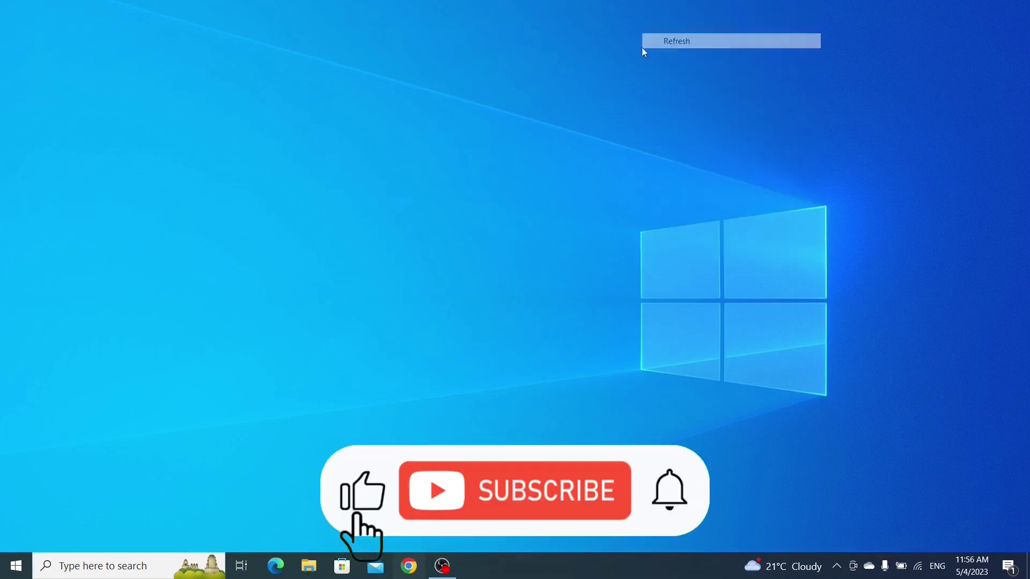
right_click(643, 51)
click(655, 94)
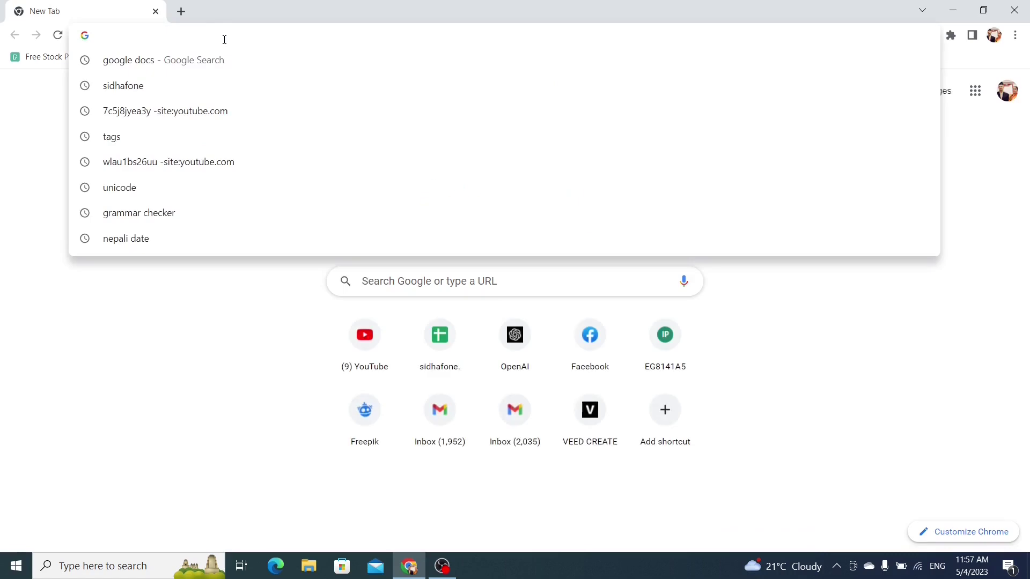
text(192.168.)
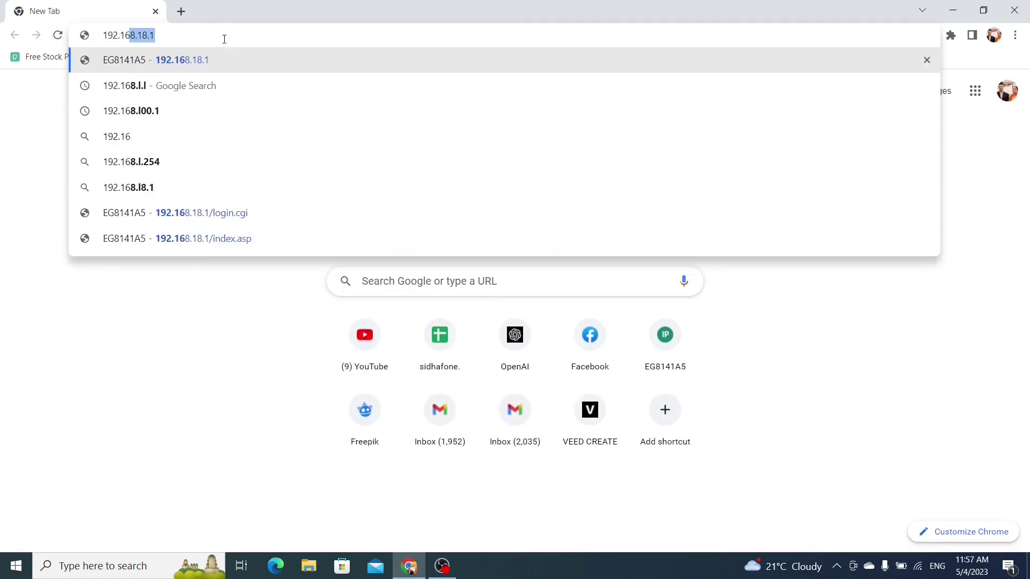
text(18)
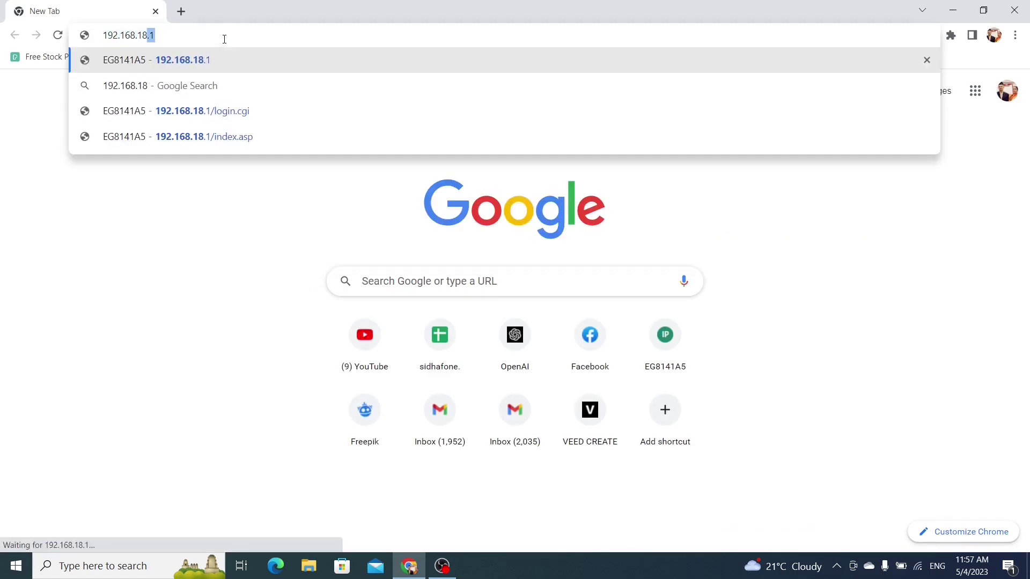
text(.1)
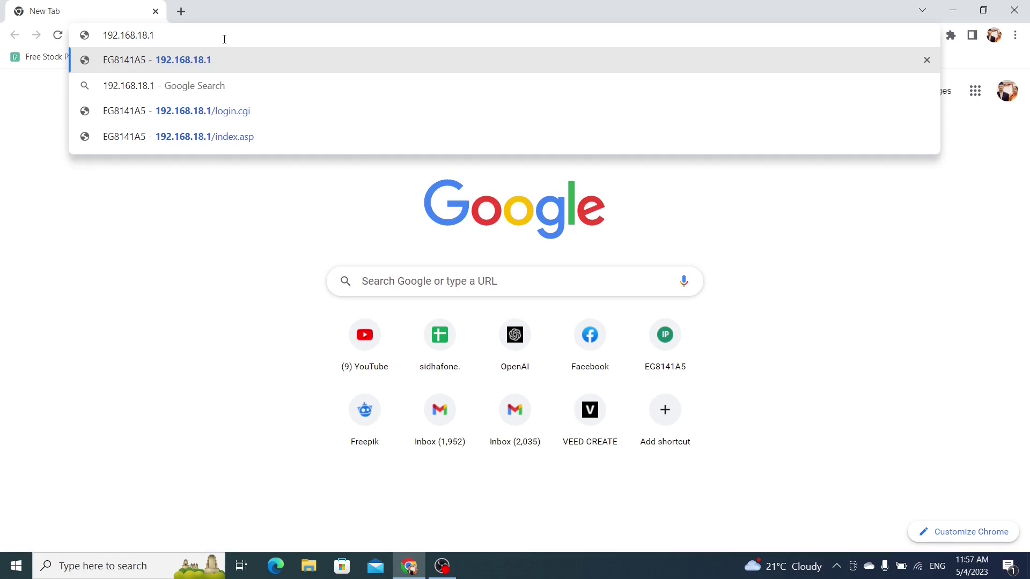
key(Return)
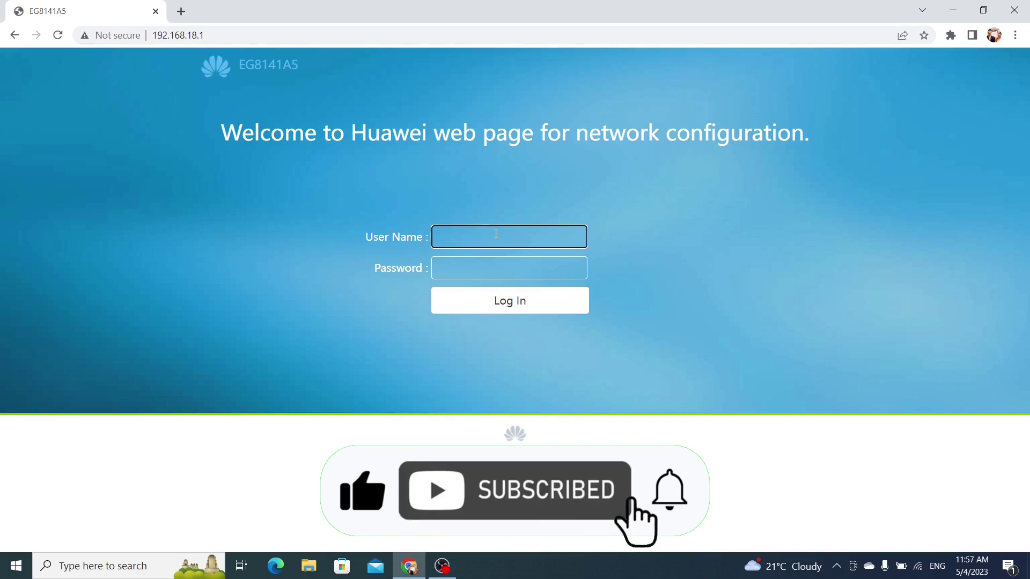
text(E)
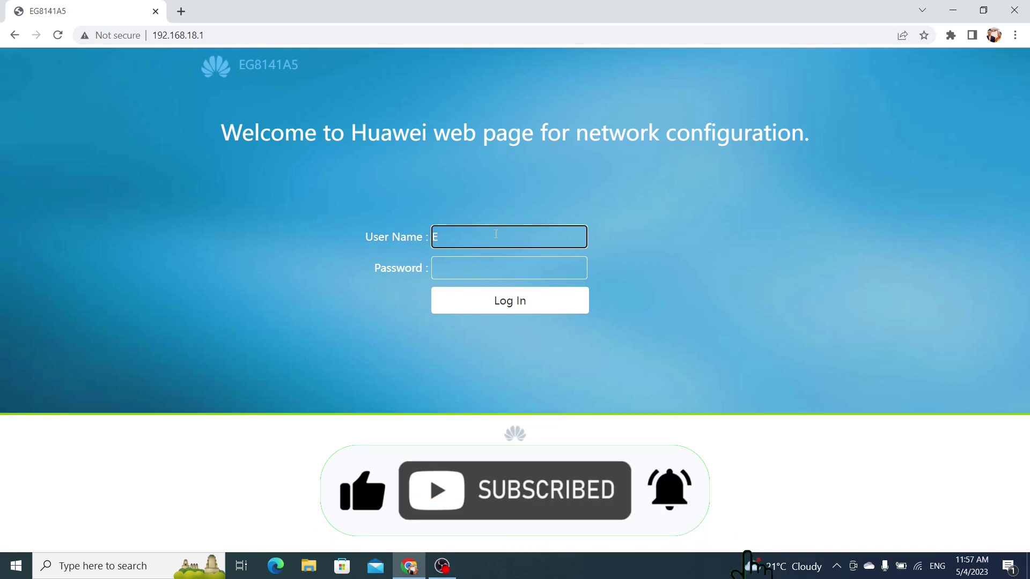
text(pad)
text(m)
text(in)
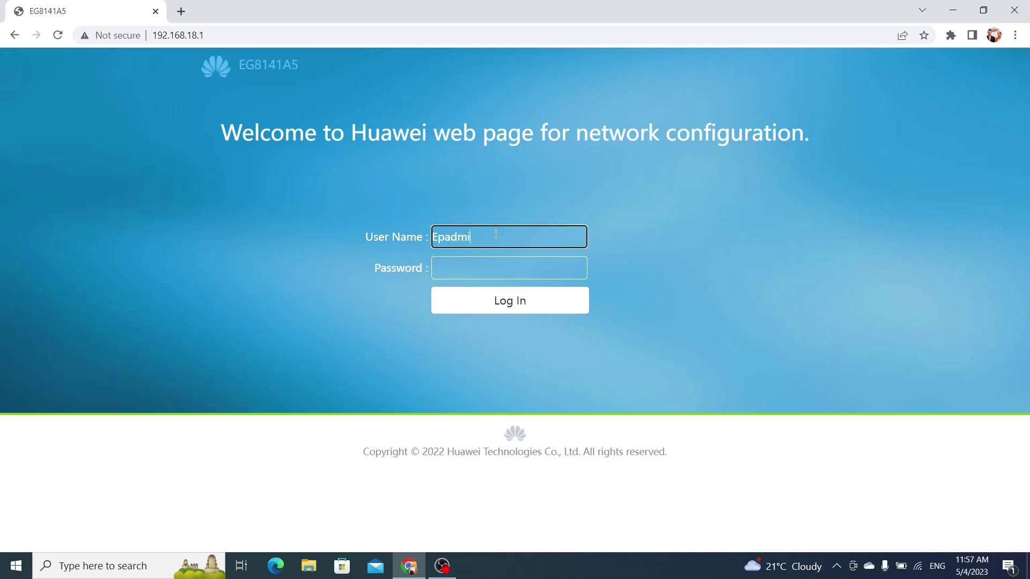
Enter the admin username and password and submit them to log into the router
key(Tab)
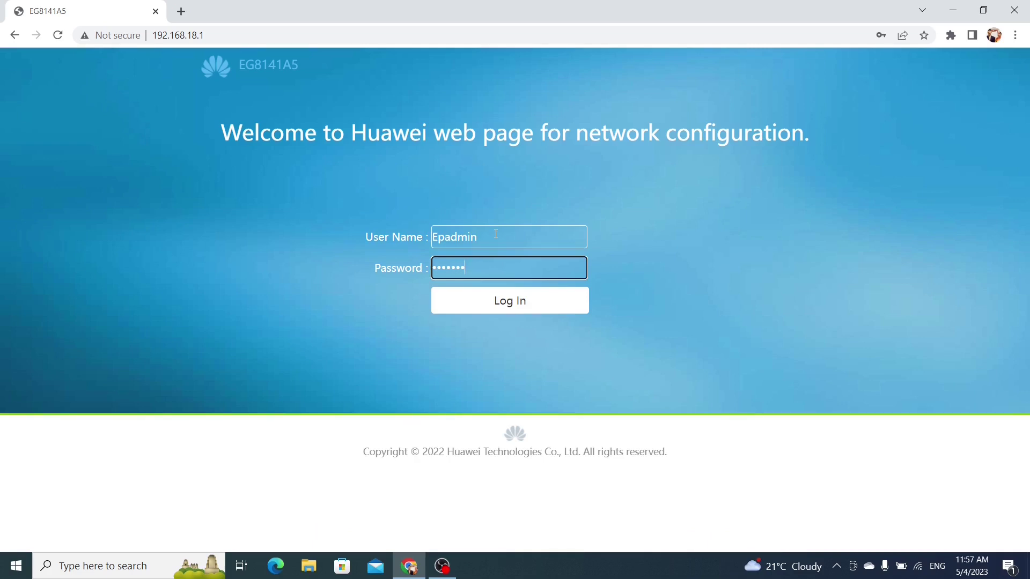
key(Return)
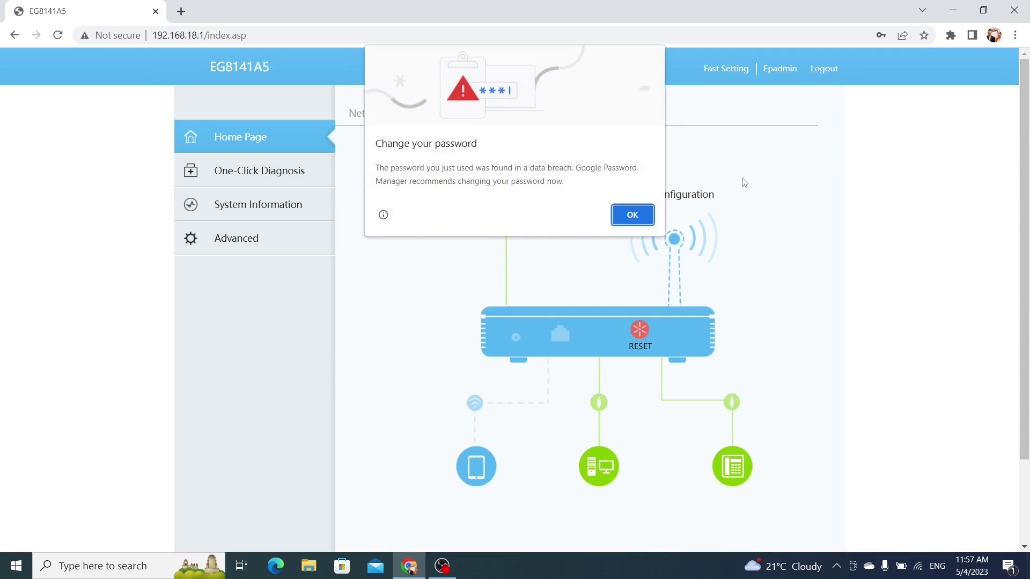
Dismiss Chrome's password breach warning with OK
click(627, 215)
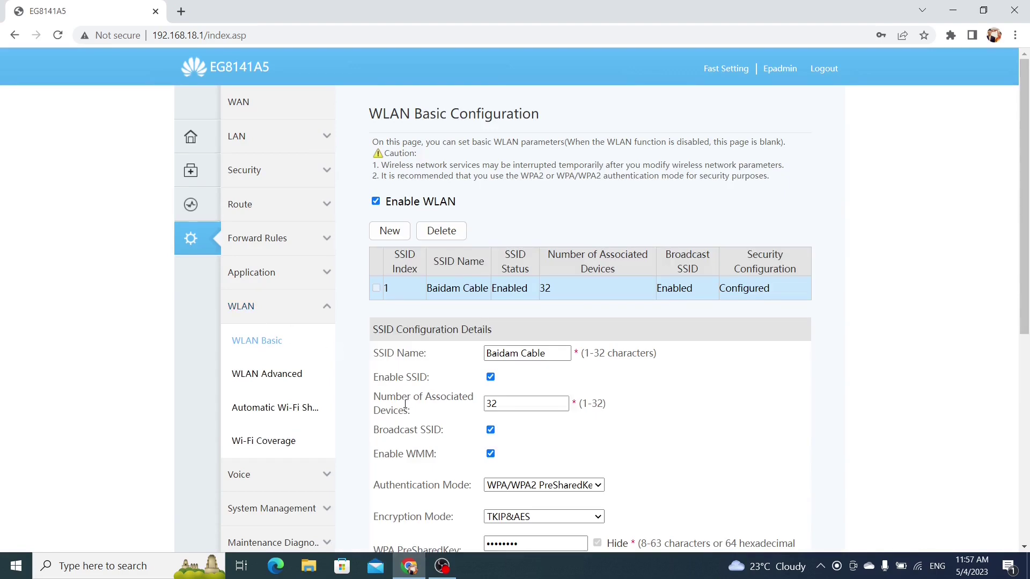
scroll(404, 408, down, 3)
scroll(404, 409, down, 1)
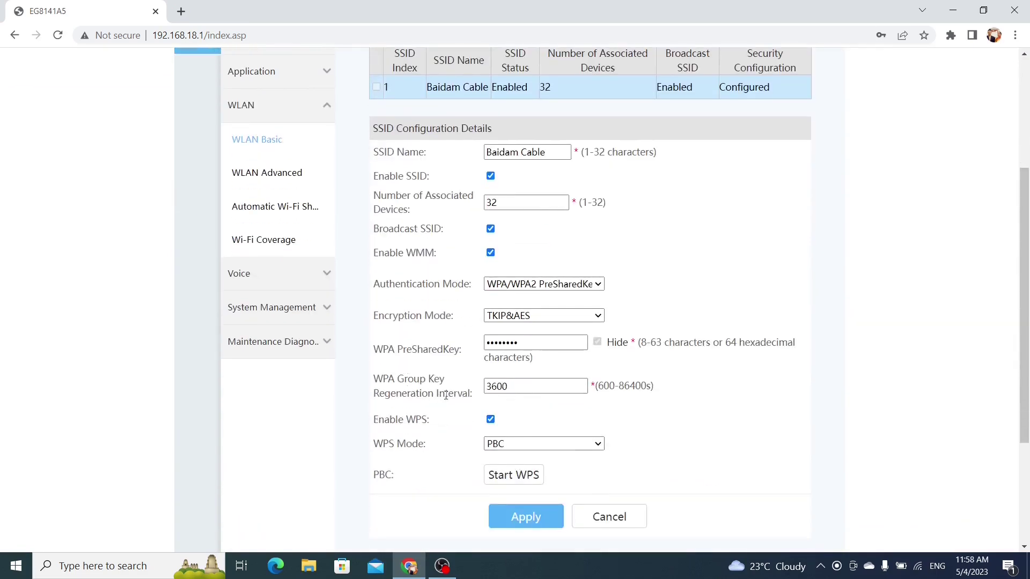
Select the existing WPA PreSharedKey of the Baidam Cable SSID to replace it
double_click(526, 343)
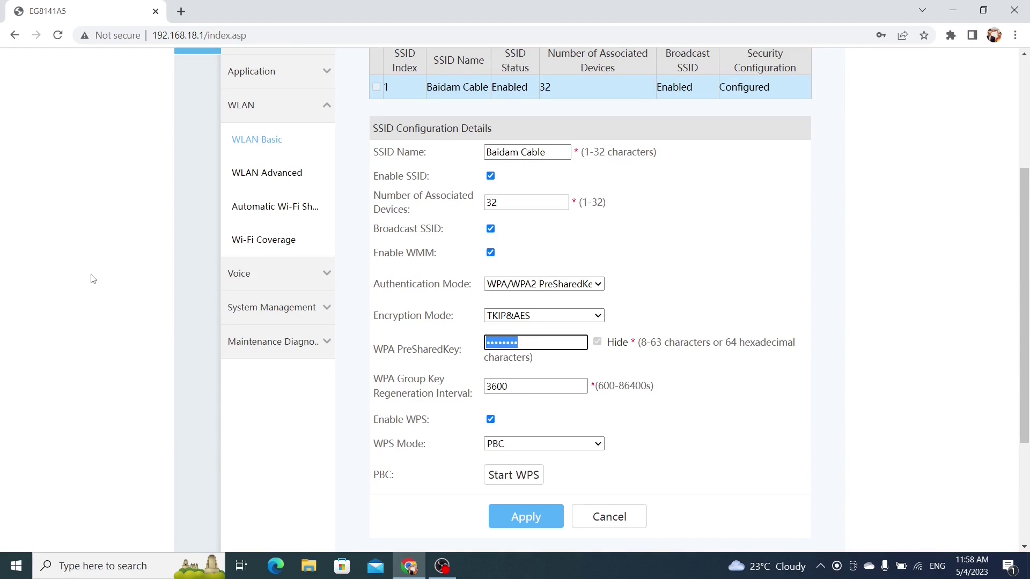
text(1)
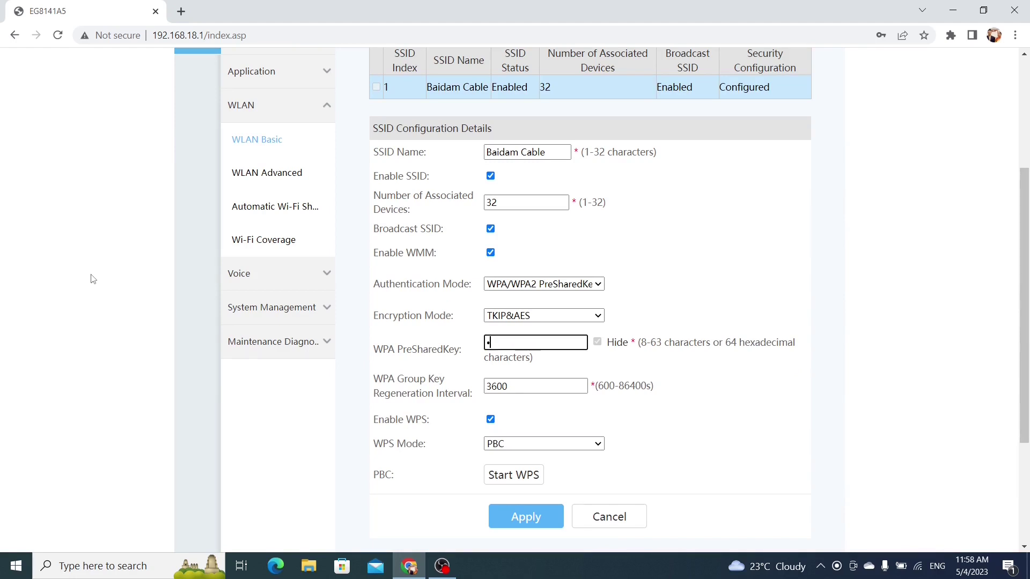